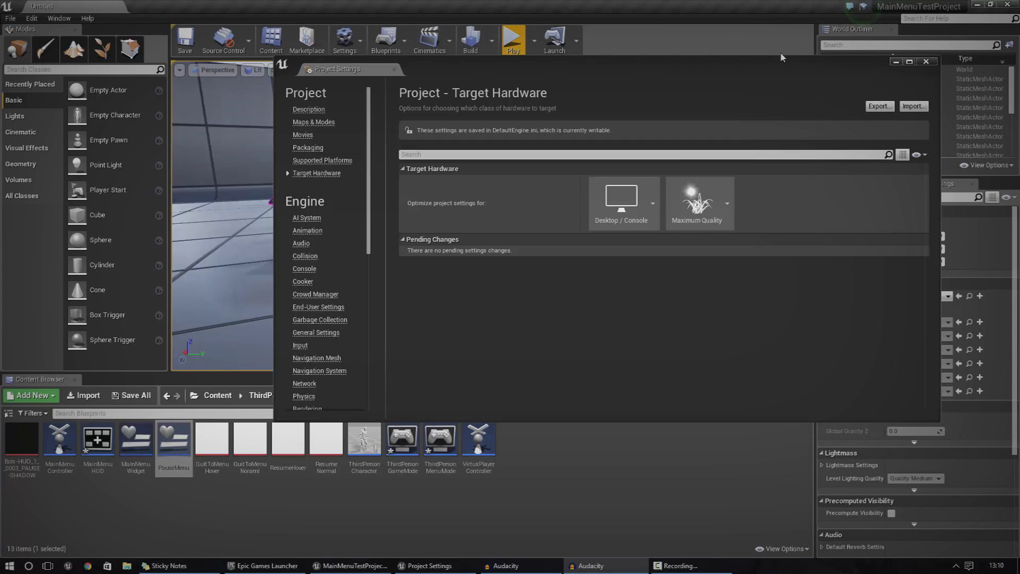
Review the Supported Platforms and Packaging settings (Shipping configuration), then close Project Settings.
mouse_move(739, 62)
left_mouse_down()
mouse_move(770, 48)
mouse_move(754, 50)
left_mouse_up()
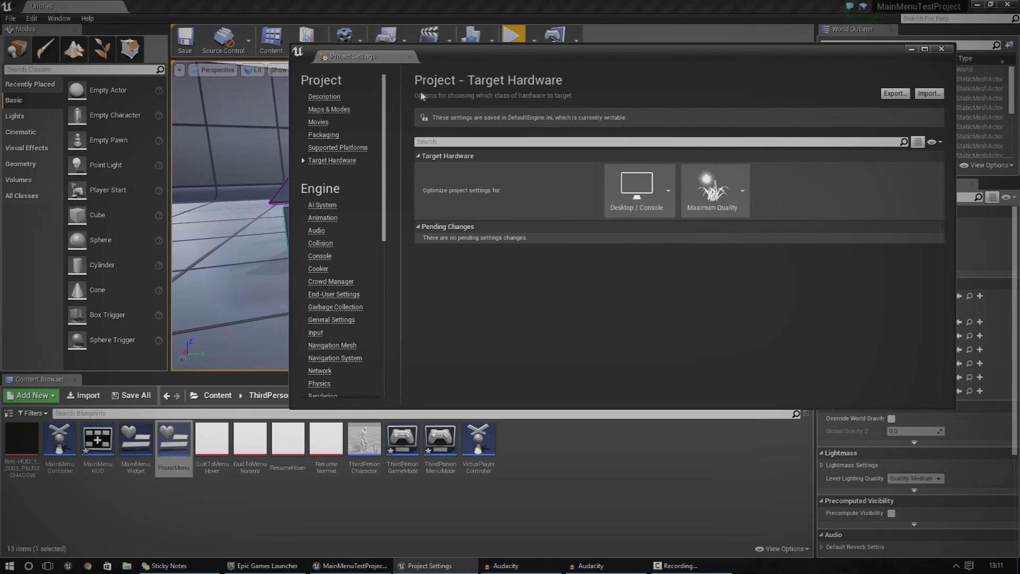
left_click_drag(416, 58, 571, 53)
left_click(493, 141)
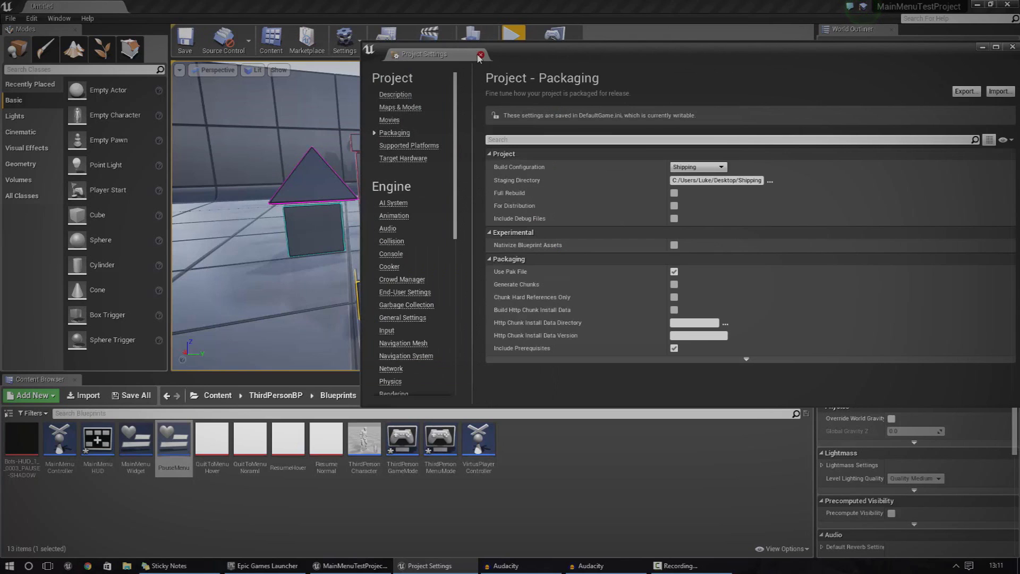
left_click(480, 55)
left_click(11, 18)
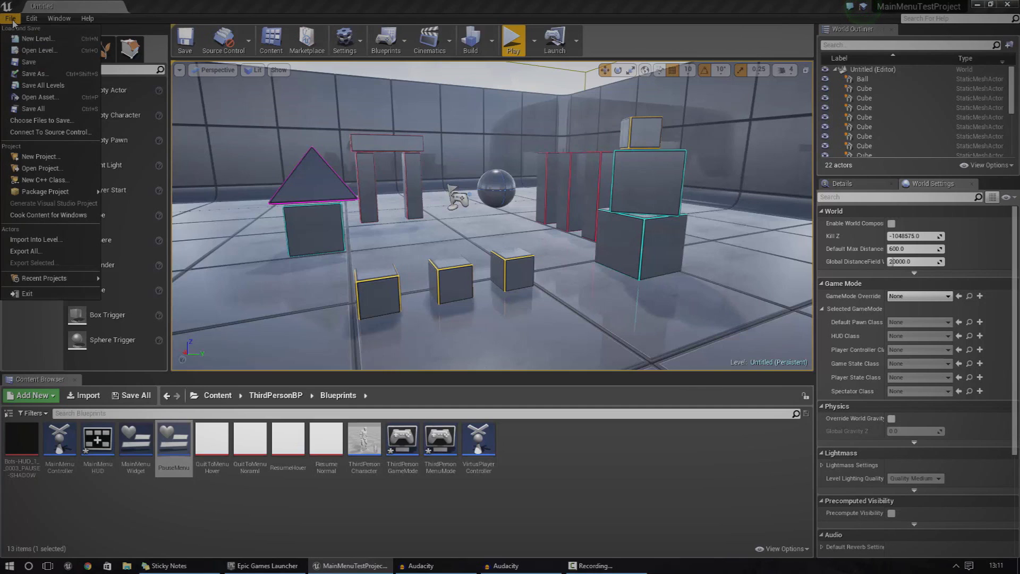
Choose File > Package Project > Windows > Windows (64-bit) to package the project.
mouse_move(54, 196)
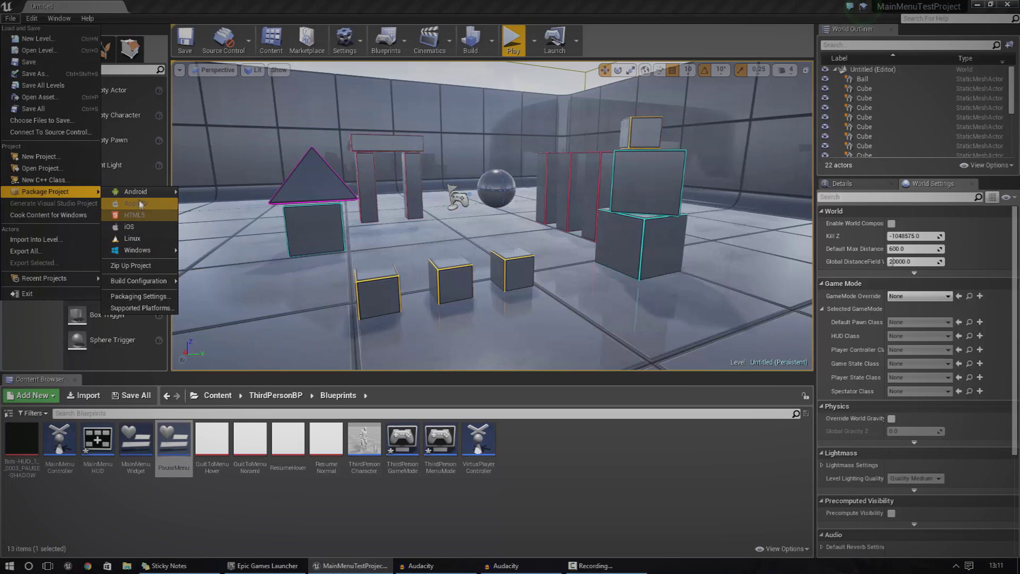
mouse_move(141, 195)
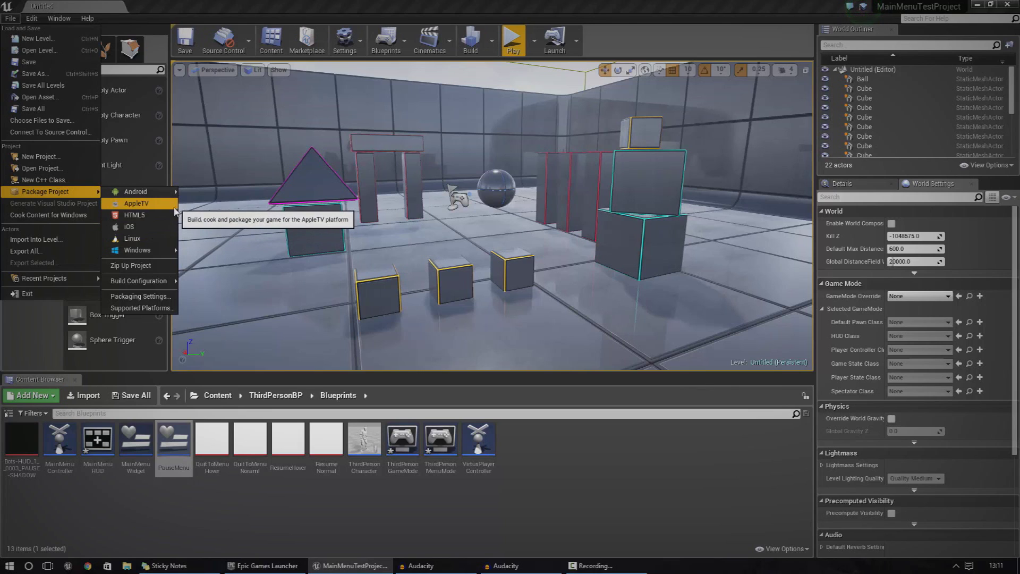
mouse_move(173, 255)
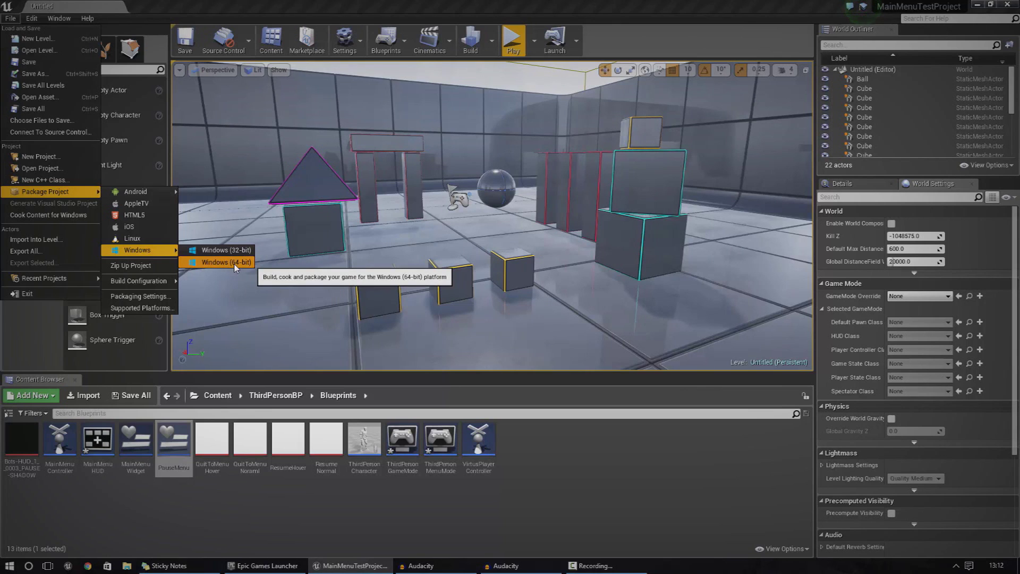
left_click(234, 267)
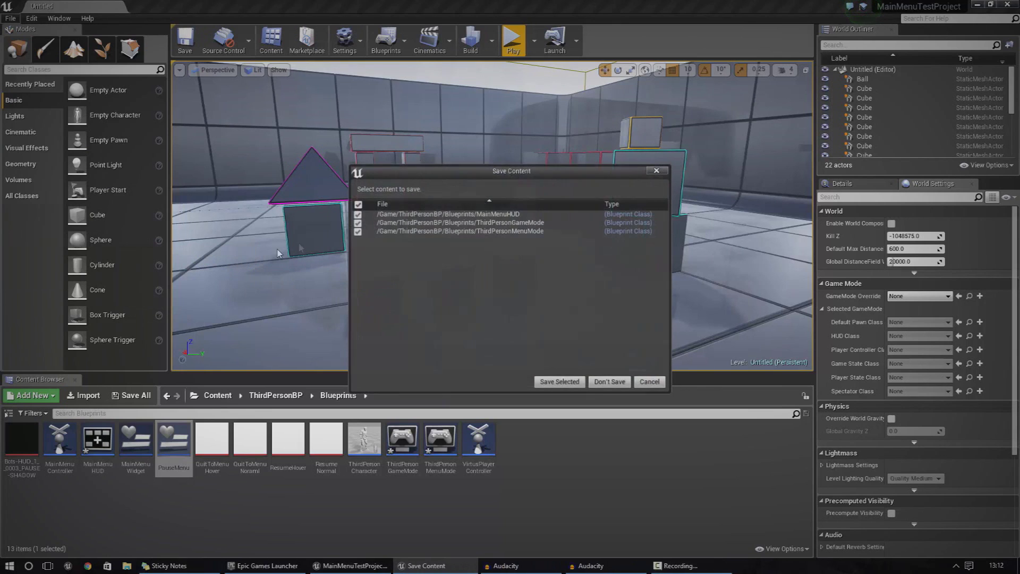
Save the three unsaved Blueprints, then remove a stray new folder created inside Shipping.
left_click(578, 382)
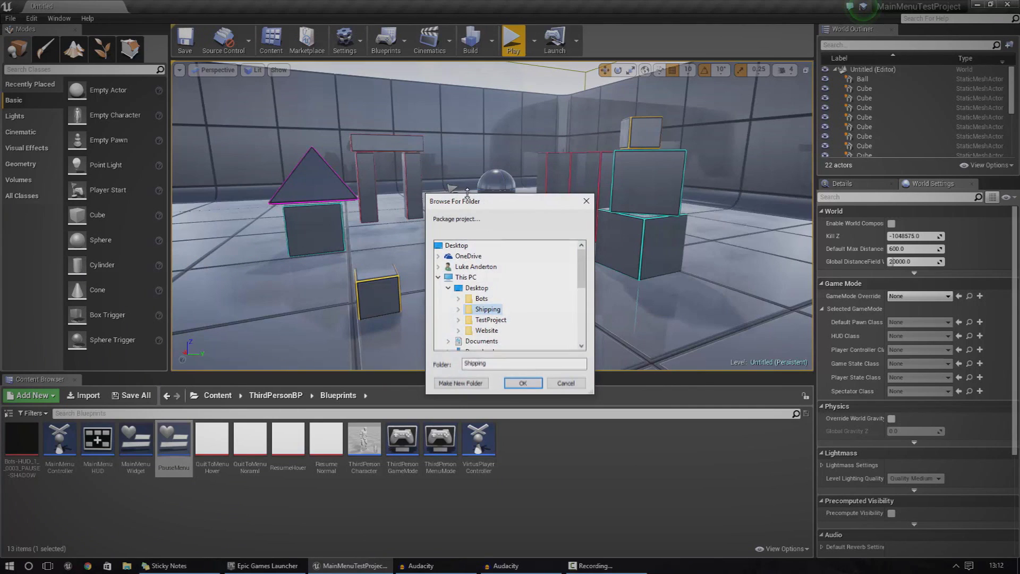
left_click_drag(469, 204, 728, 132)
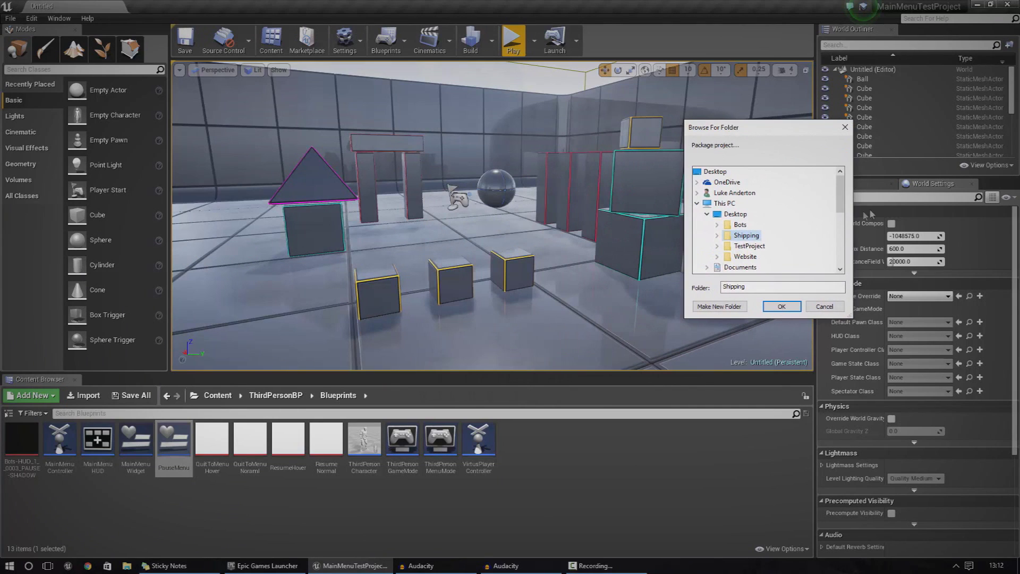
left_click(719, 307)
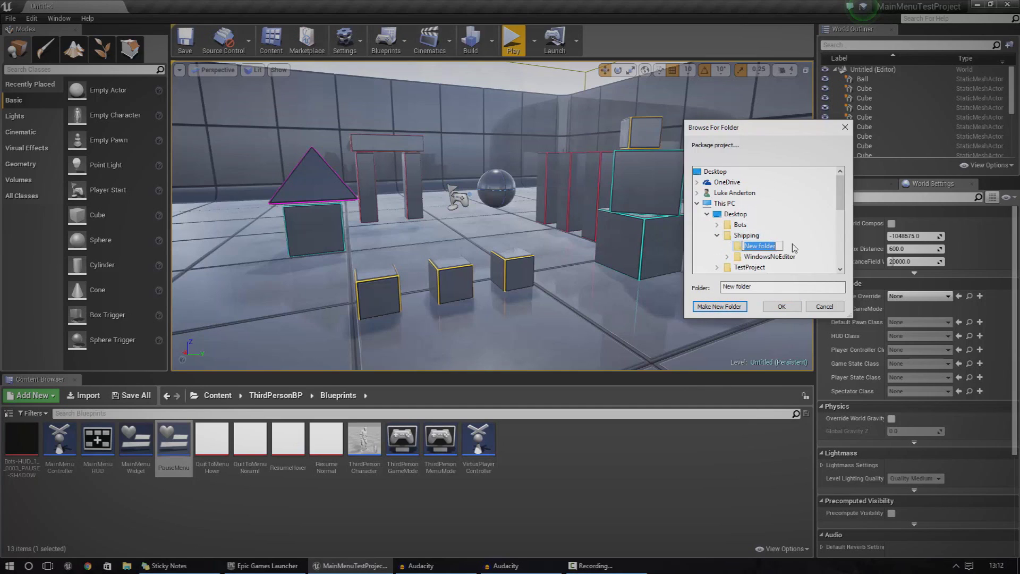
key("Return")
key("Delete")
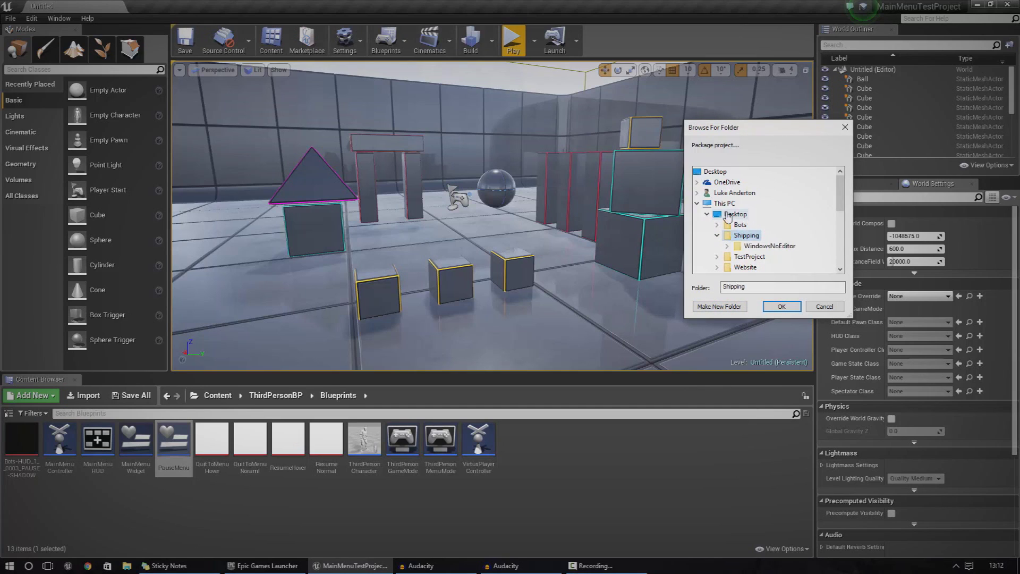
Create a PackageTestProject folder on the Desktop and choose it as the packaging output folder.
left_click(730, 215)
left_click(725, 307)
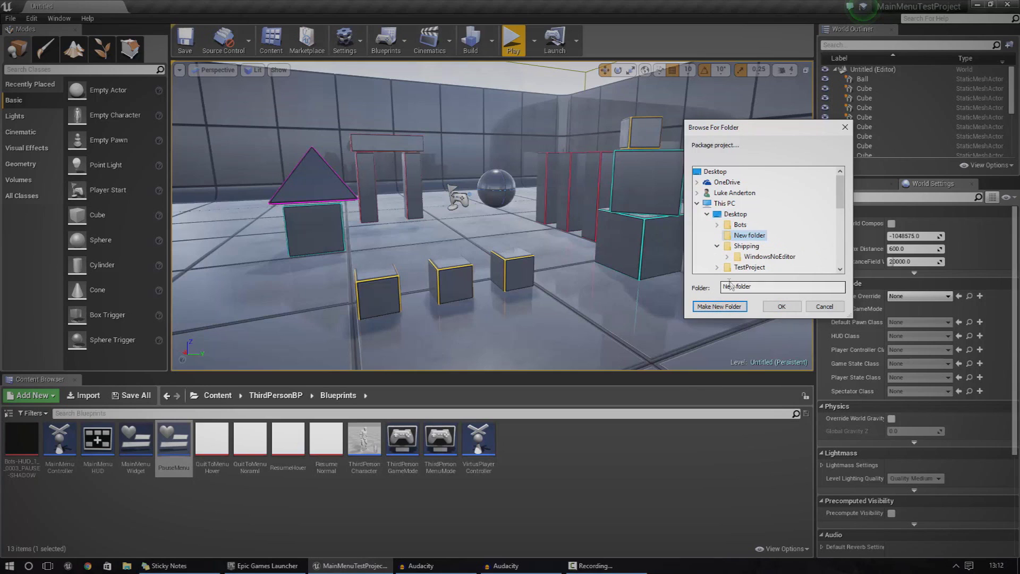
right_click(751, 235)
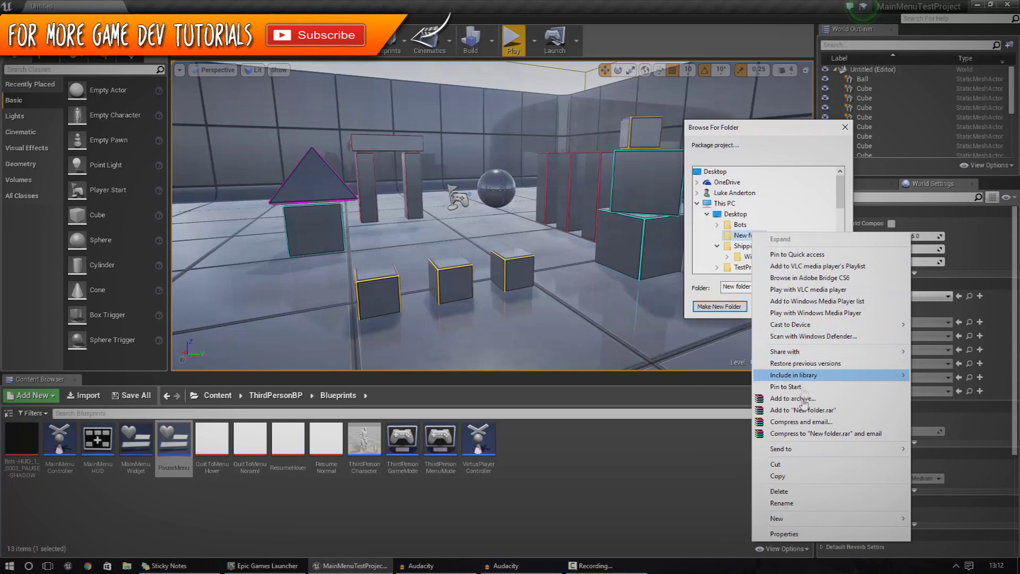
left_click(792, 503)
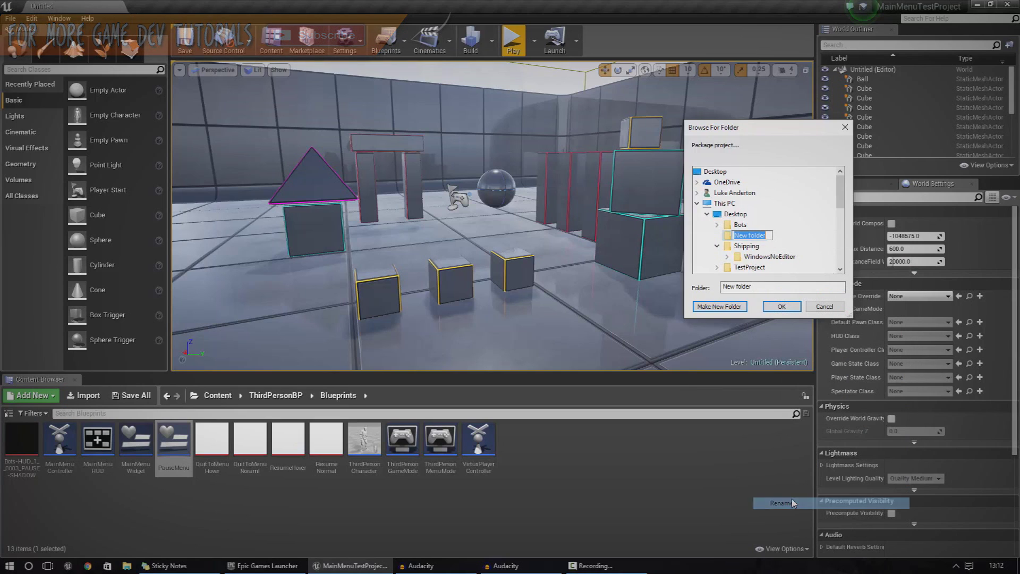
type("Packa")
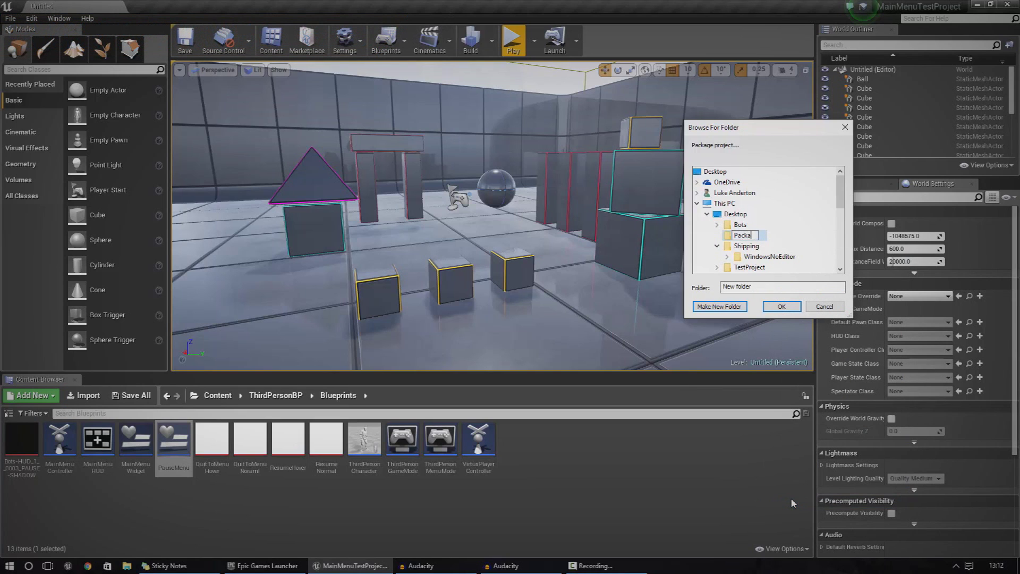
type("geTestProject")
key("Return")
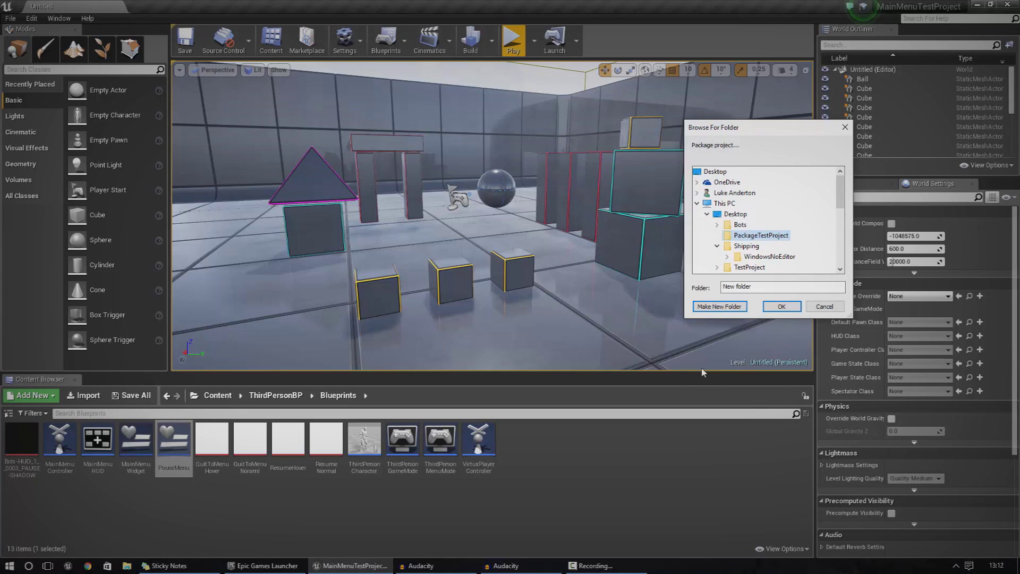
left_click(770, 236)
left_click(782, 307)
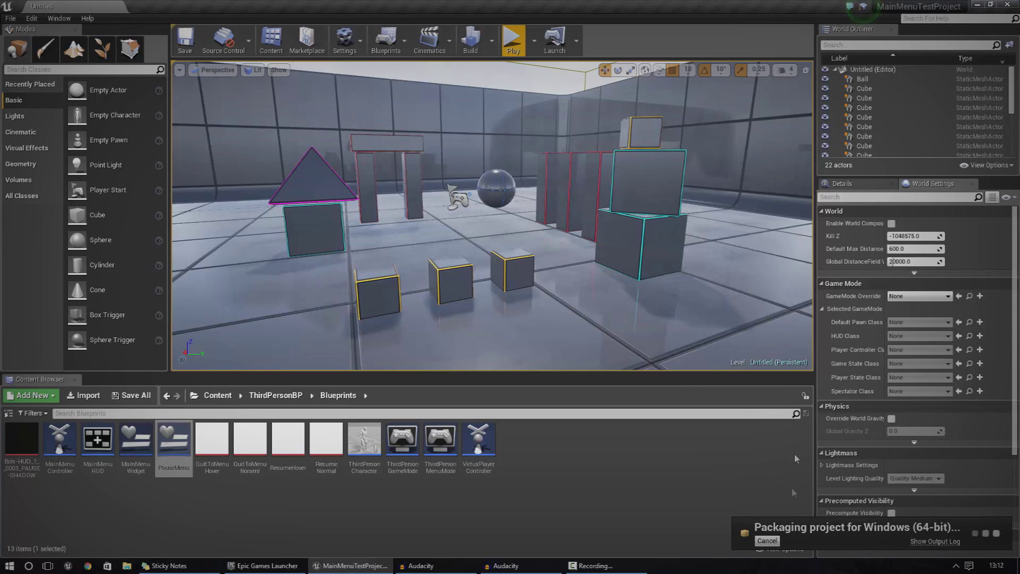
Follow the packaging output log until PACKAGE COMMAND COMPLETED appears, then close the log.
left_click(918, 542)
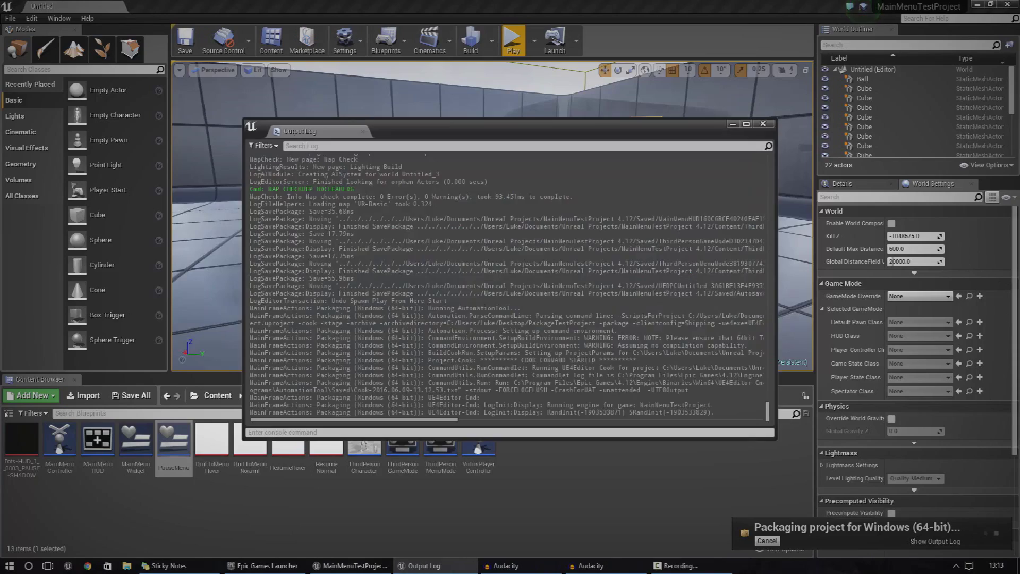
left_click_drag(633, 122, 860, 59)
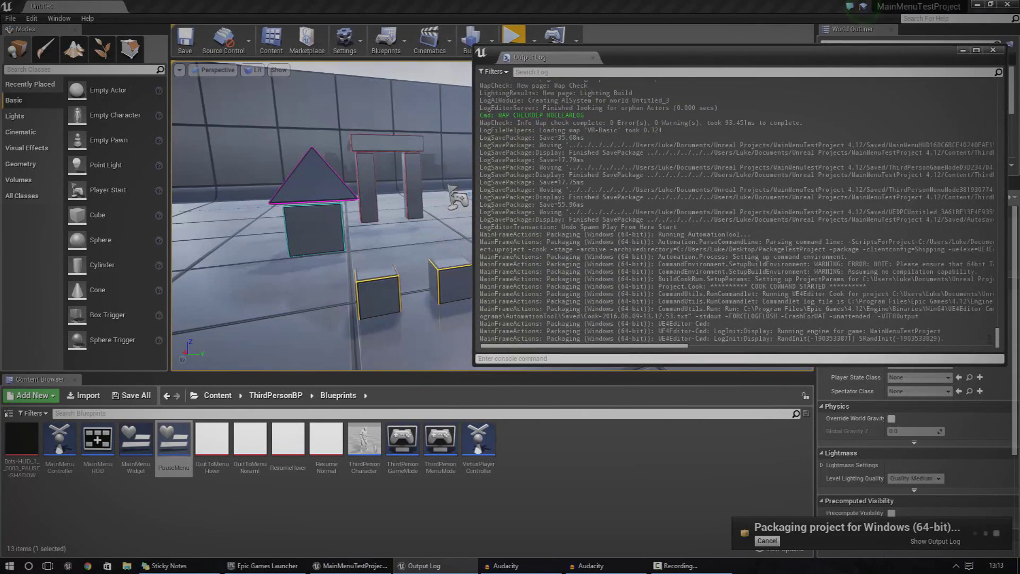
scroll(999, 335, "up", 10)
scroll(1006, 343, "down", 10)
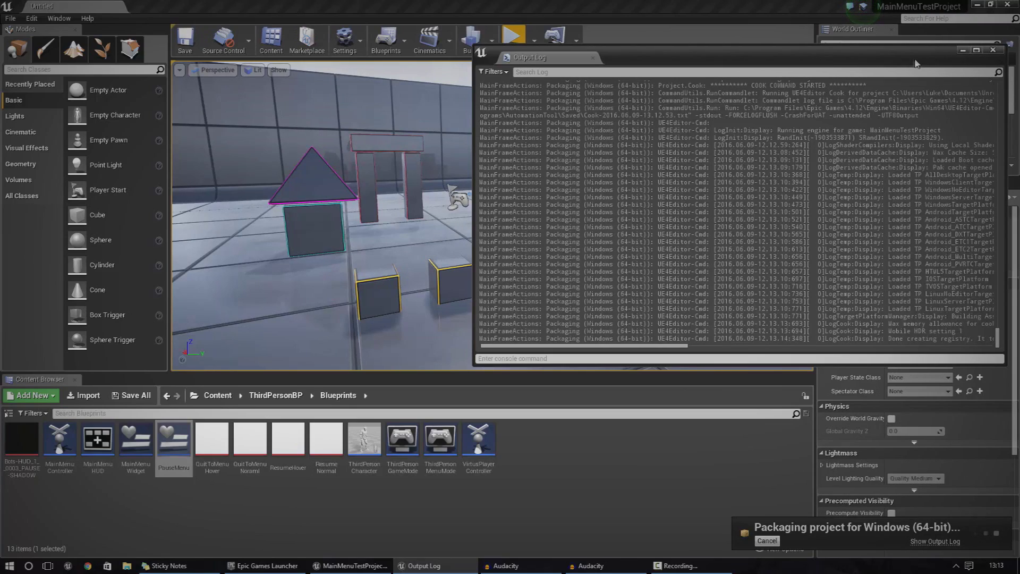
left_click_drag(916, 63, 708, 107)
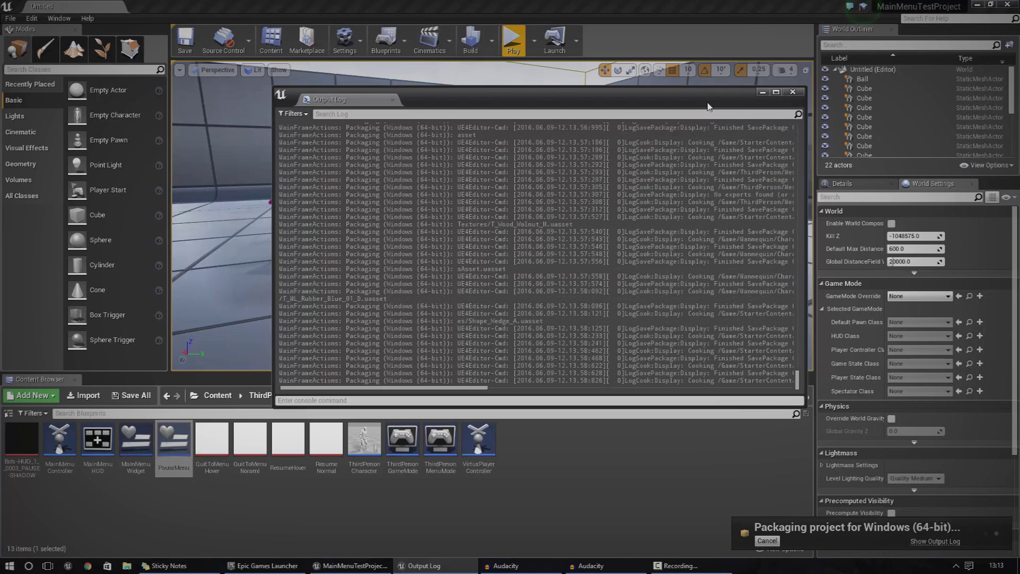
left_click_drag(737, 96, 825, 84)
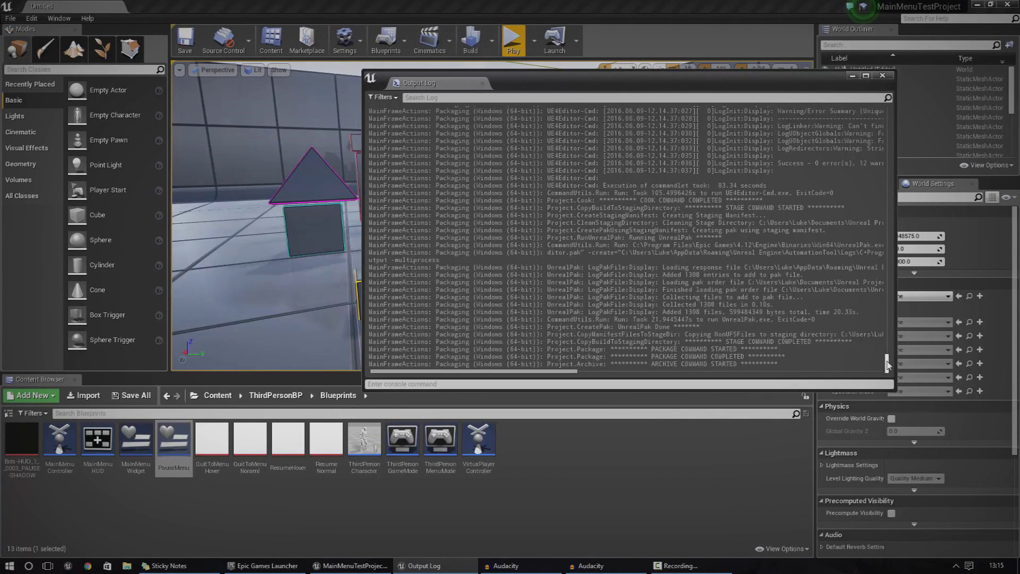
left_click(883, 75)
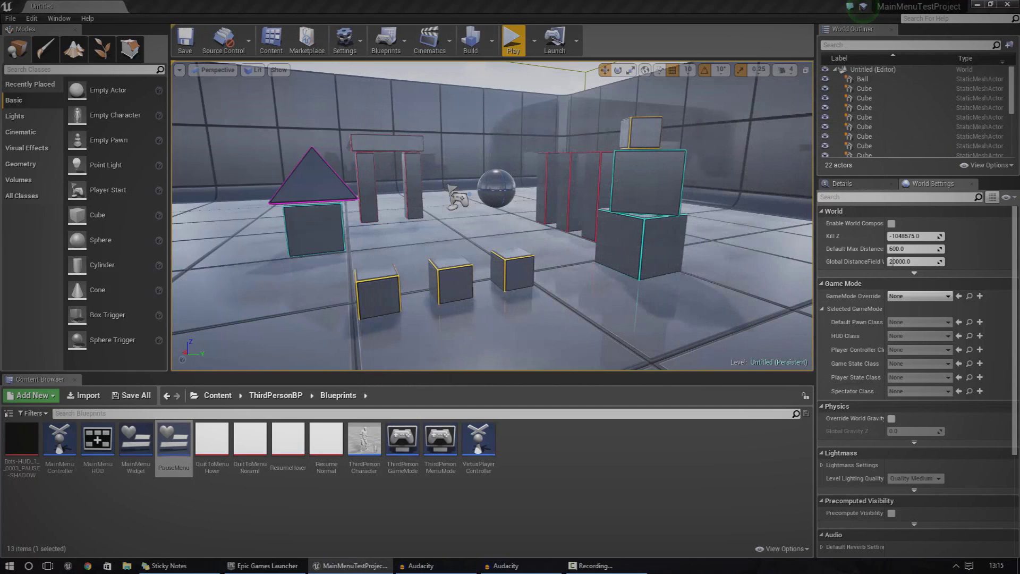
In File Explorer, open Desktop > PackageTestProject > WindowsNoEditor to find the MainMenuTestProject application.
key("super+e")
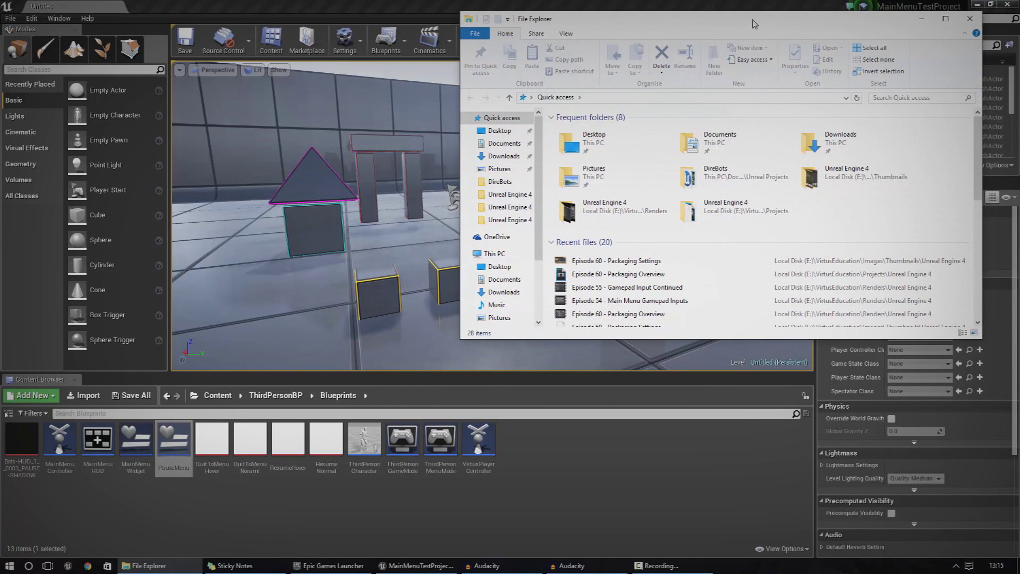
left_click(500, 130)
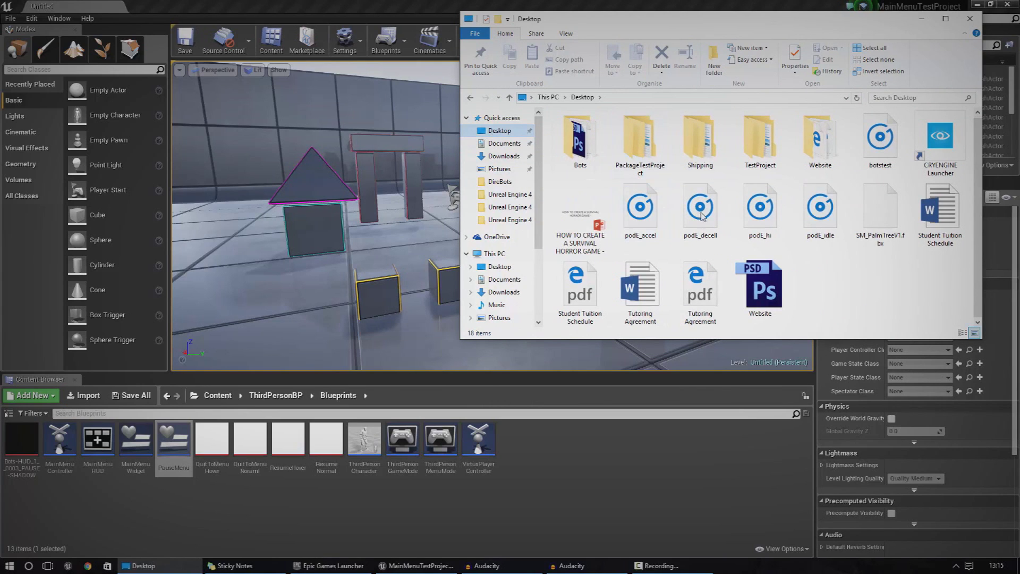
double_click(640, 154)
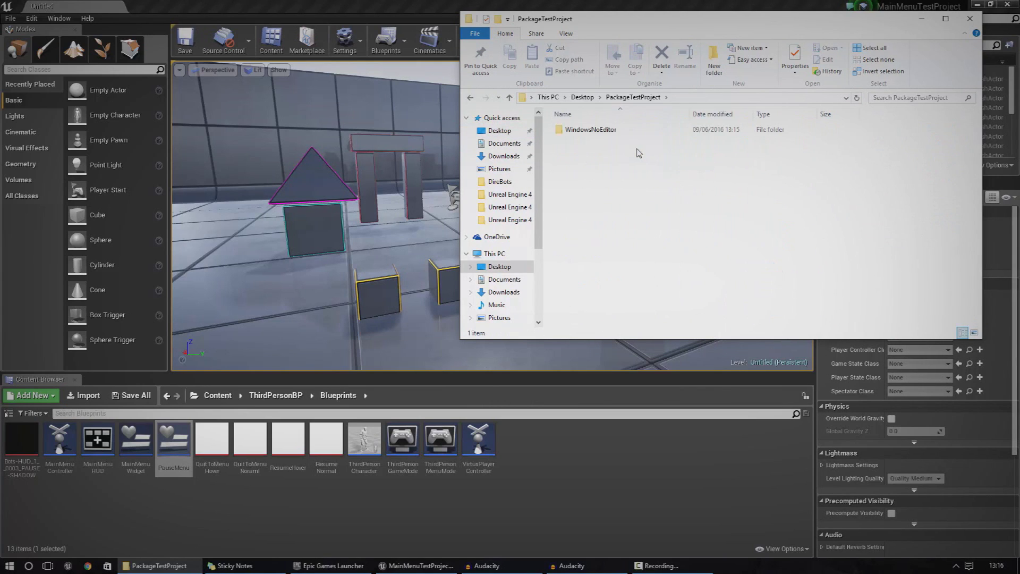
left_click(605, 135)
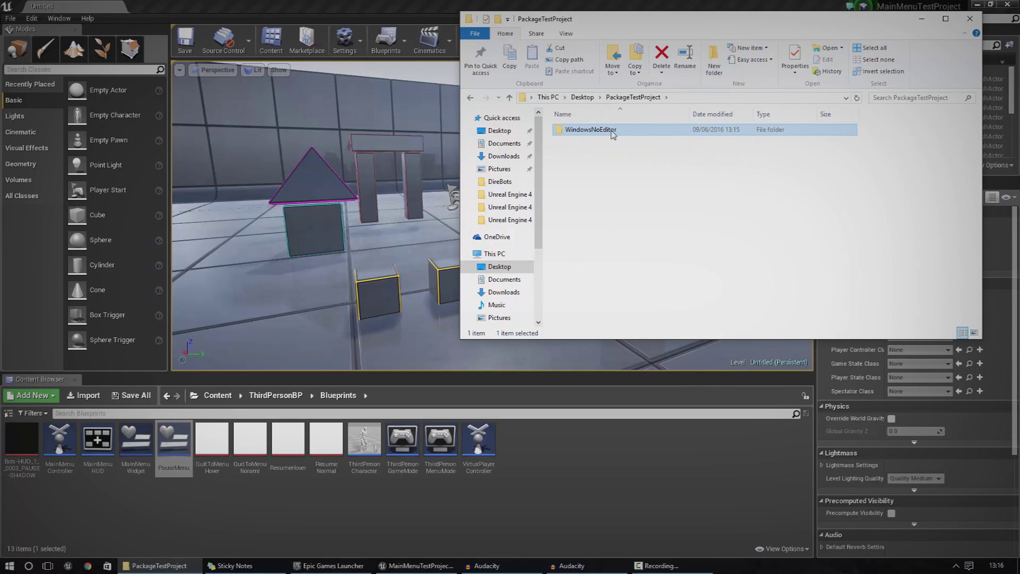
double_click(614, 135)
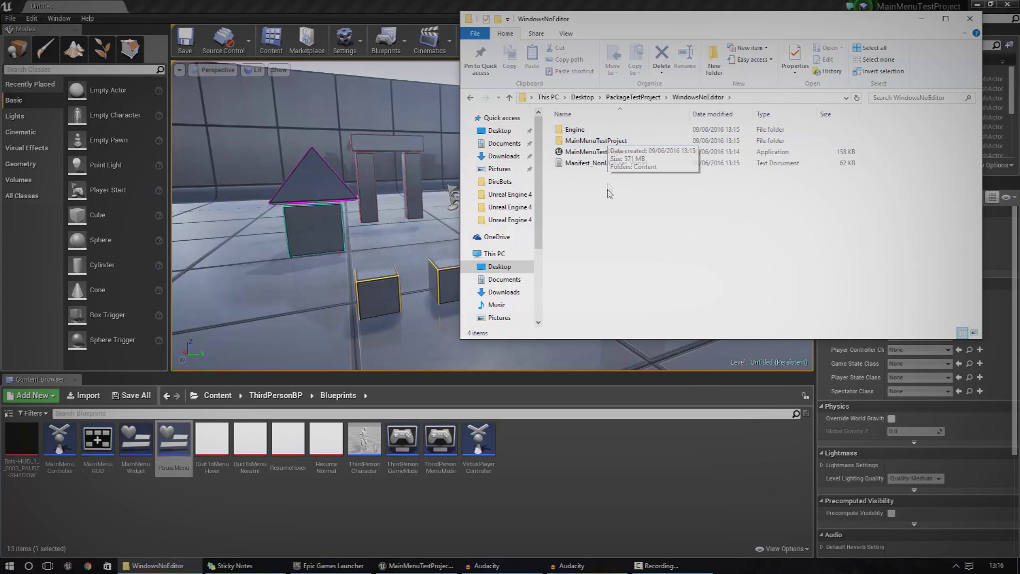
left_click(604, 154)
right_click(595, 155)
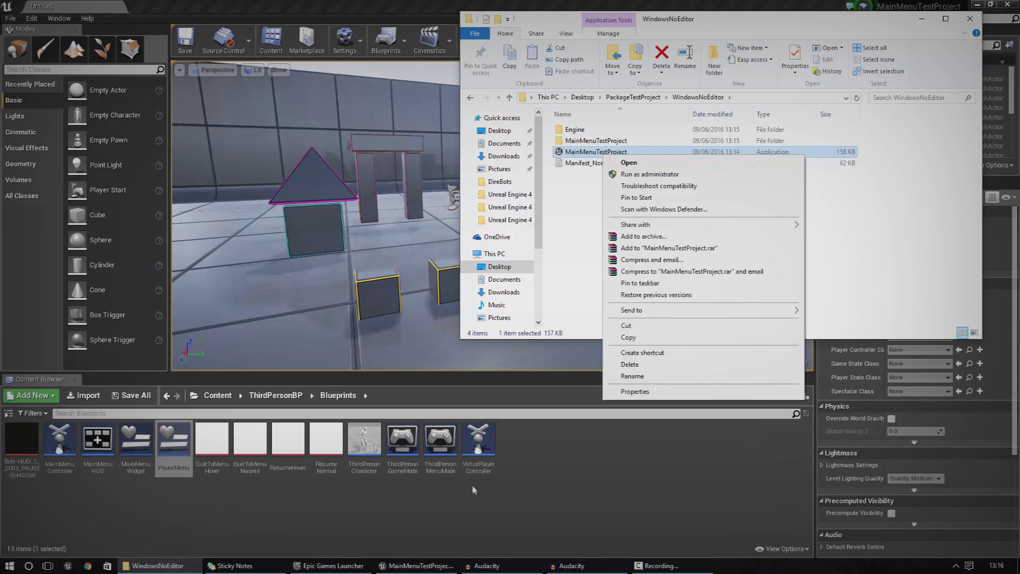
left_click(417, 566)
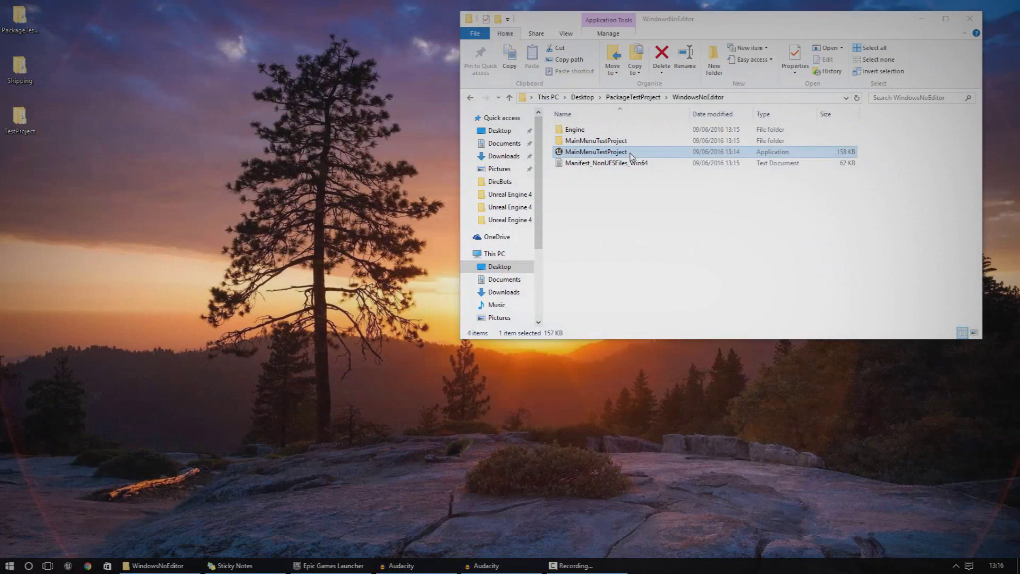
Launch the MainMenuTestProject game with Open from its right-click menu.
right_click(631, 154)
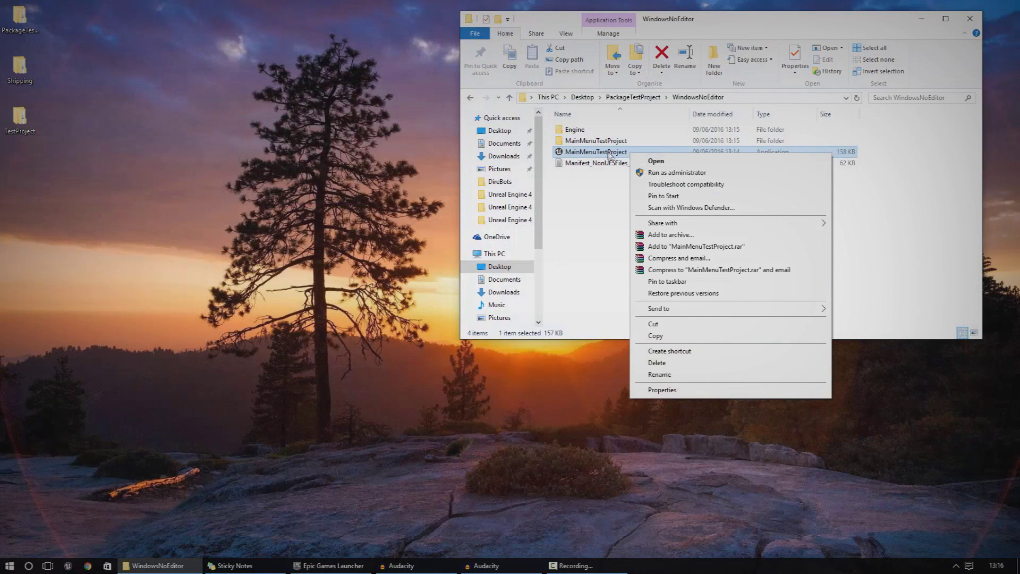
left_click(657, 160)
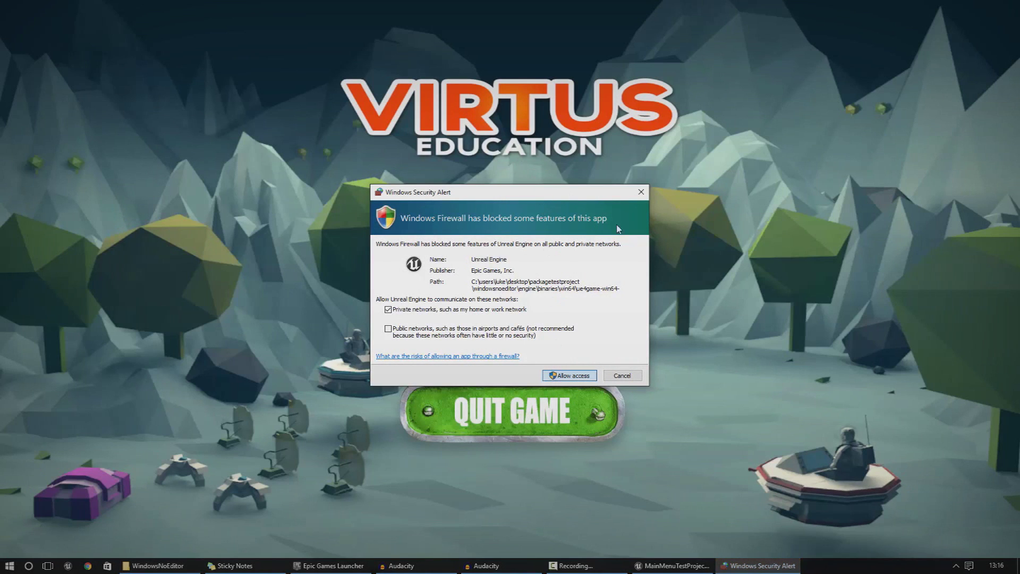
Dismiss the Windows Security Alert, view the OPTIONS resolutions, then go Back to the main menu.
left_click(672, 246)
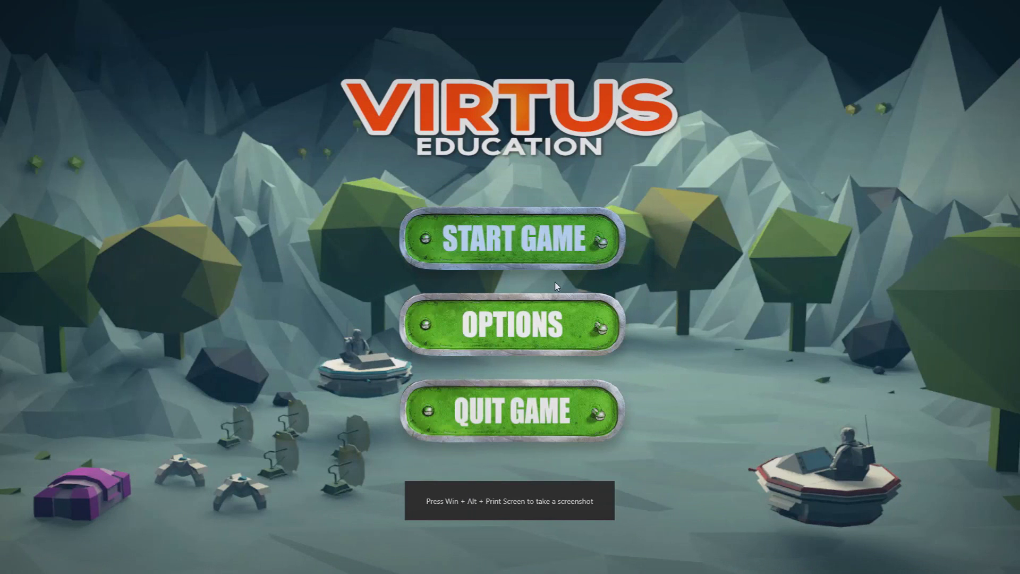
left_click(520, 332)
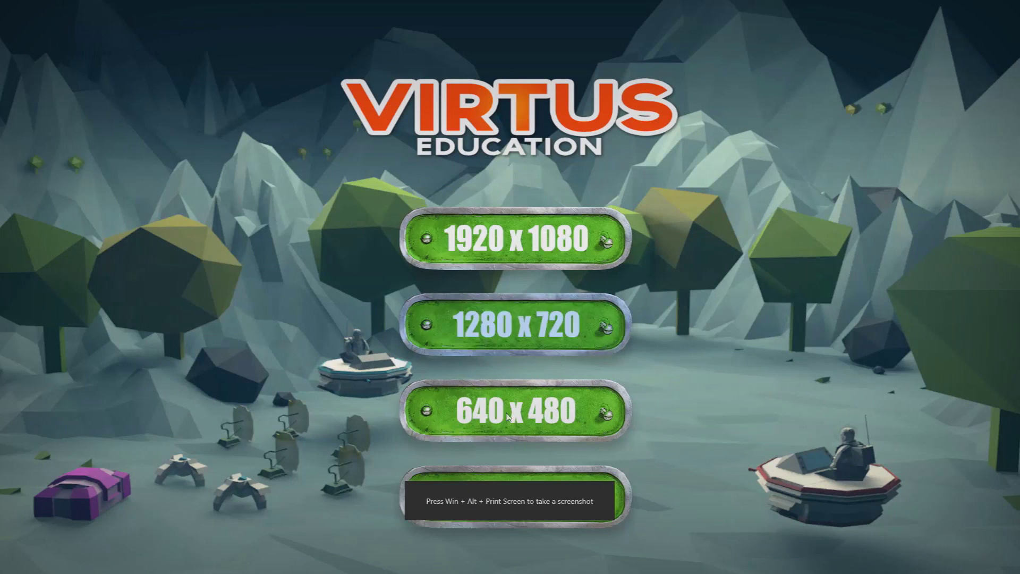
left_click(532, 485)
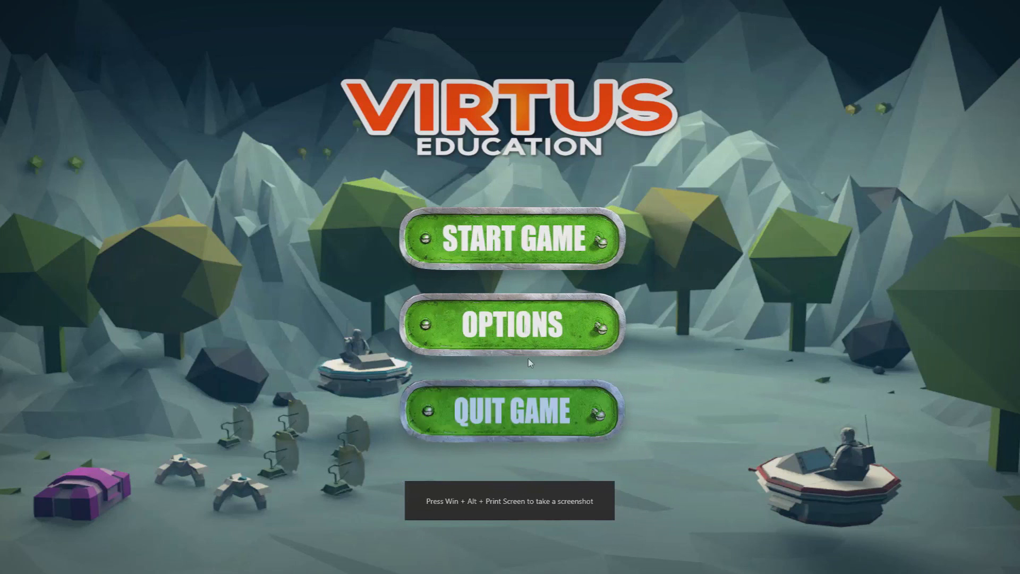